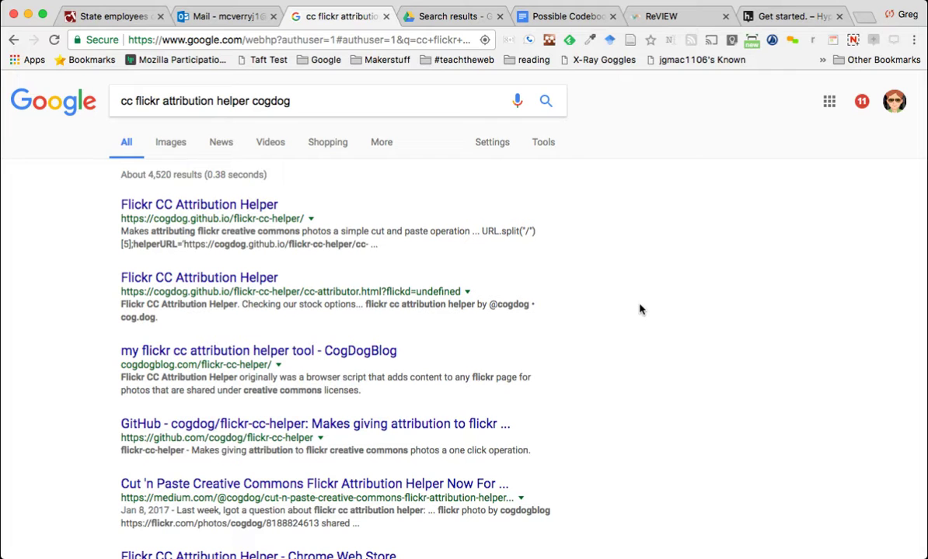
Show the image results for the current search, filtered to those labeled for reuse
left_click(182, 144)
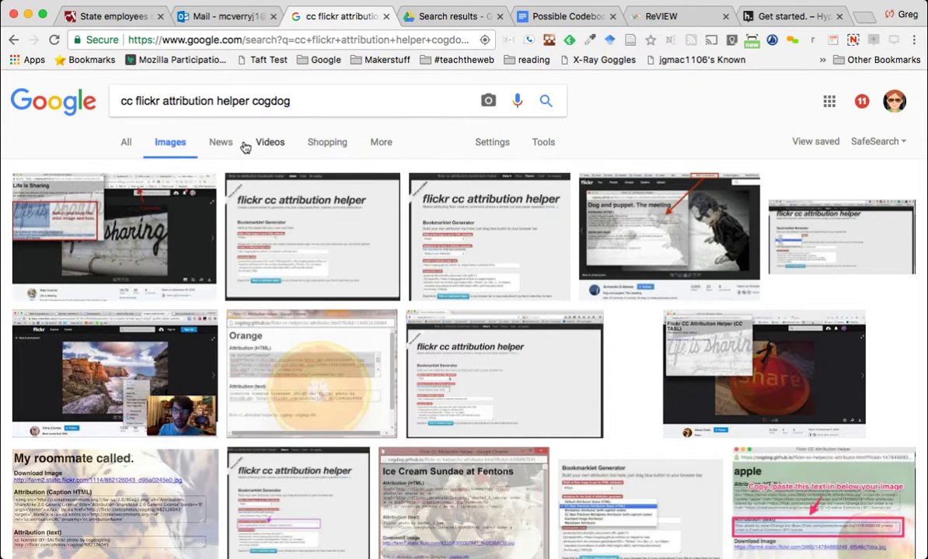
left_click(544, 143)
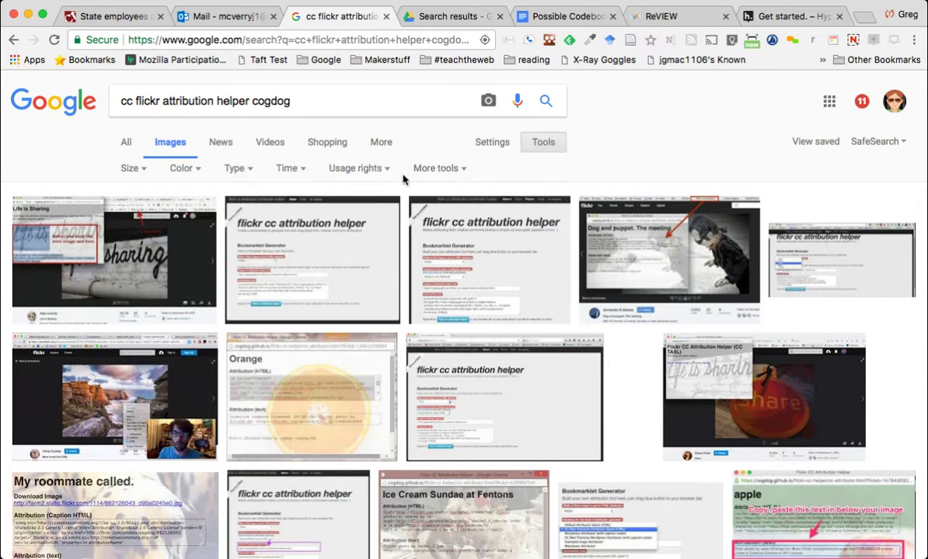
left_click(373, 171)
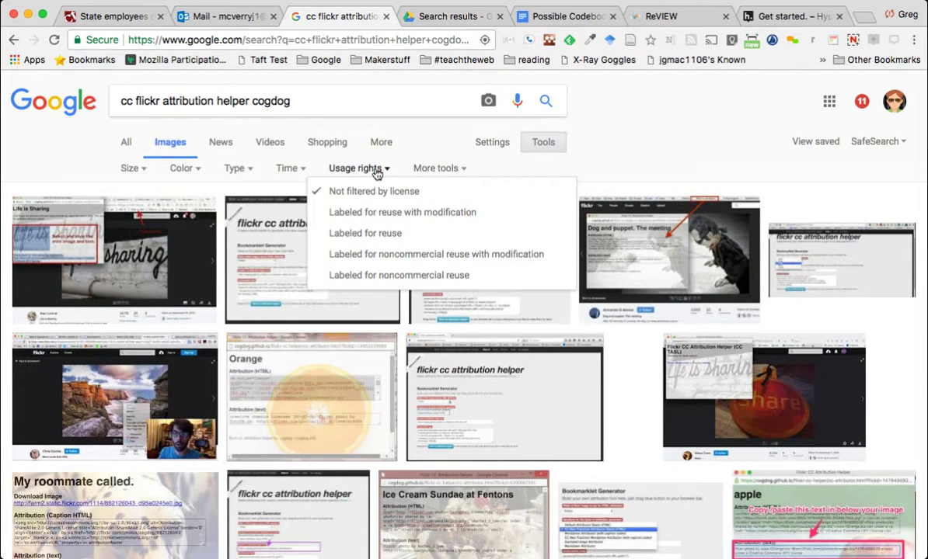
left_click(370, 234)
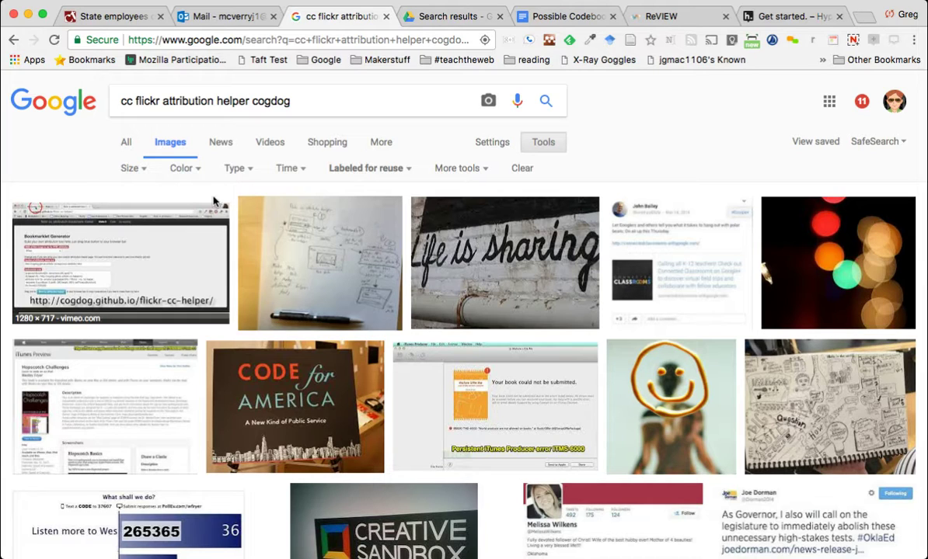
Return to all web results and open the Flickr CC Attribution Helper page at cogdog.github.io/flickr-cc-helper
left_click(125, 146)
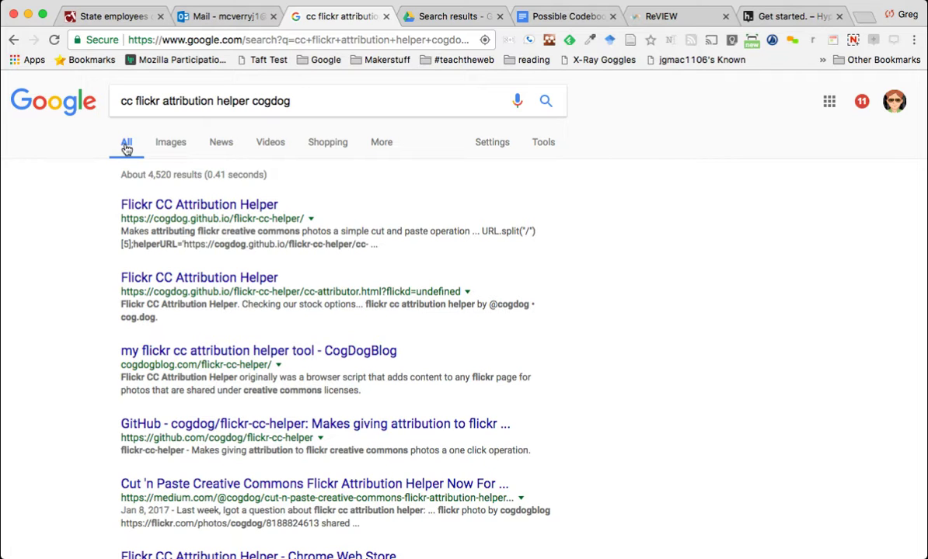
left_click(152, 205)
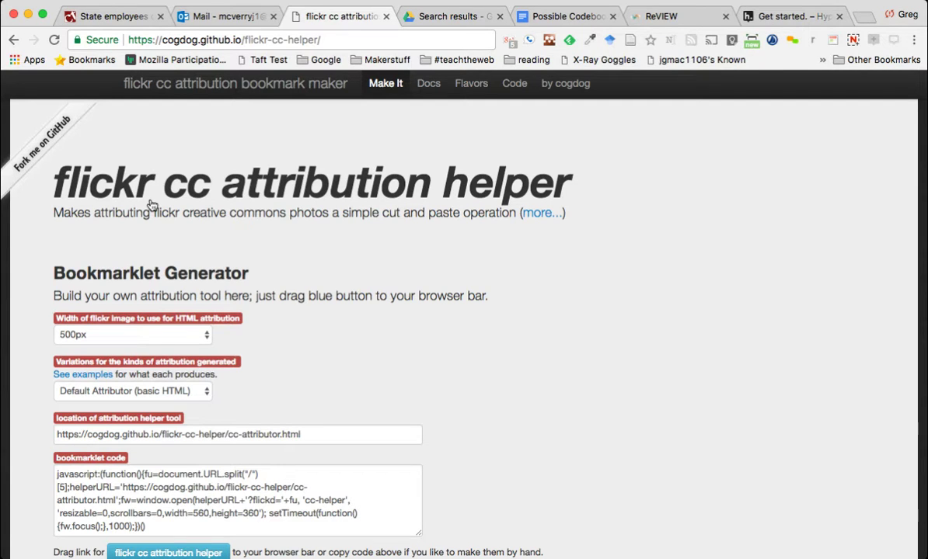
Set the Flickr image width for the HTML attribution to 640px in the Bookmarklet Generator
left_click(146, 334)
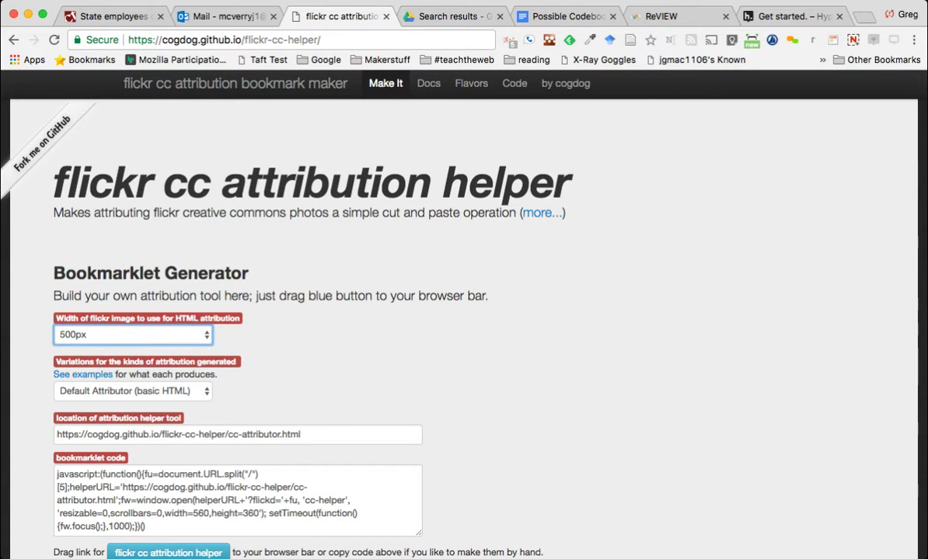
left_click(822, 60)
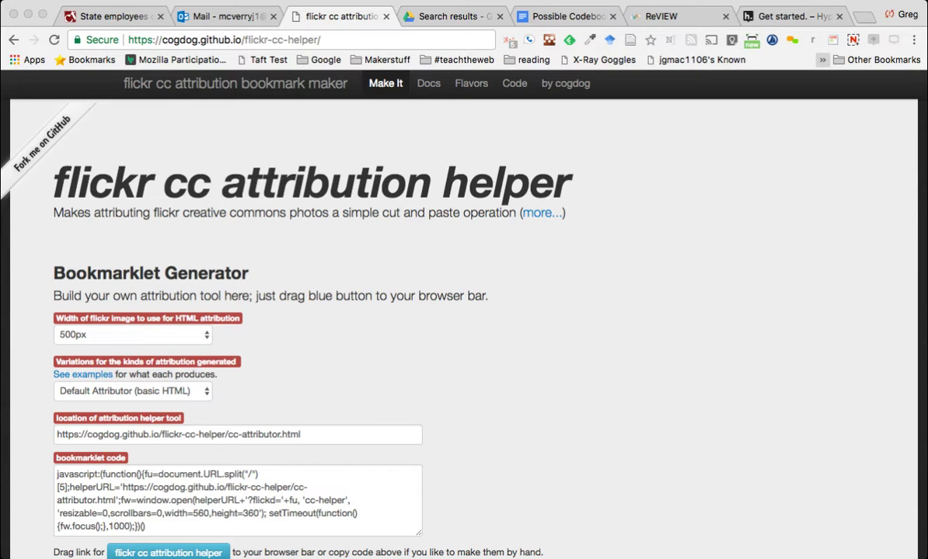
left_click(605, 146)
scroll(226, 303, "down", 1)
left_click(207, 307)
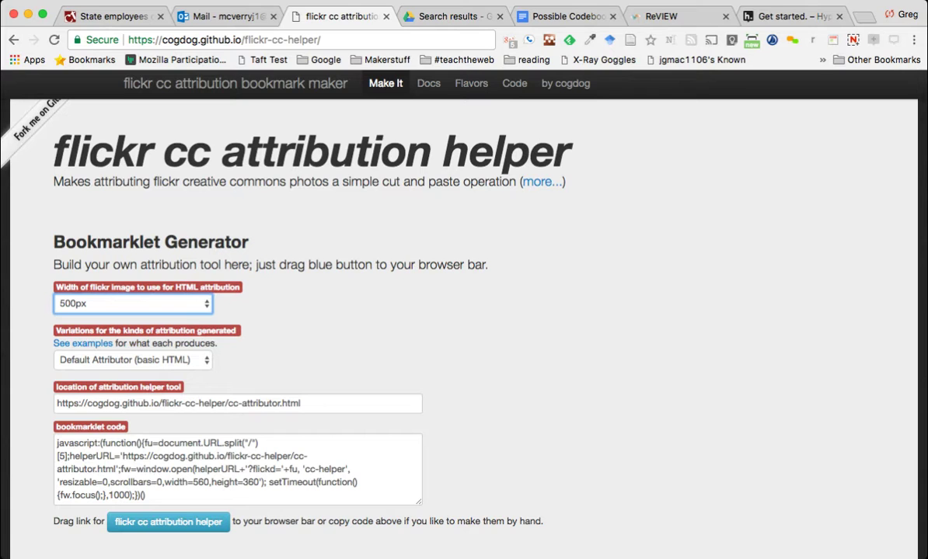
key("Down")
scroll(405, 218, "down", 1)
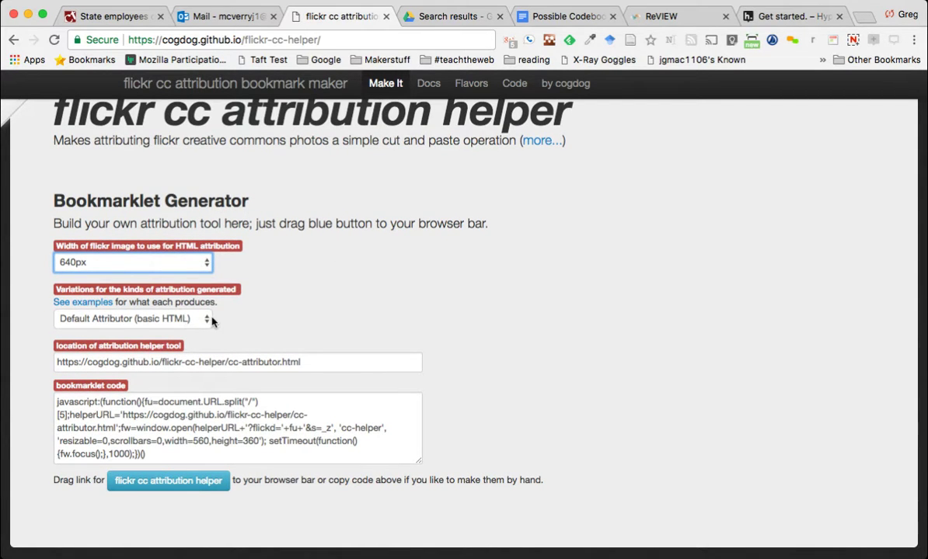
Add the generated flickr cc attribution helper bookmarklet to the browser's bookmarks bar, keeping the Default Attributor (basic HTML) variation
key("Tab")
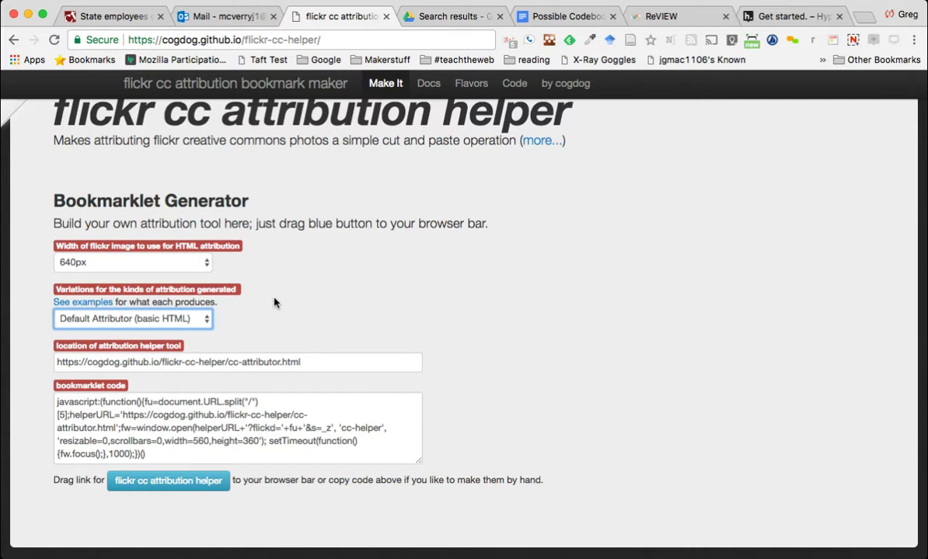
scroll(274, 303, "down", 1)
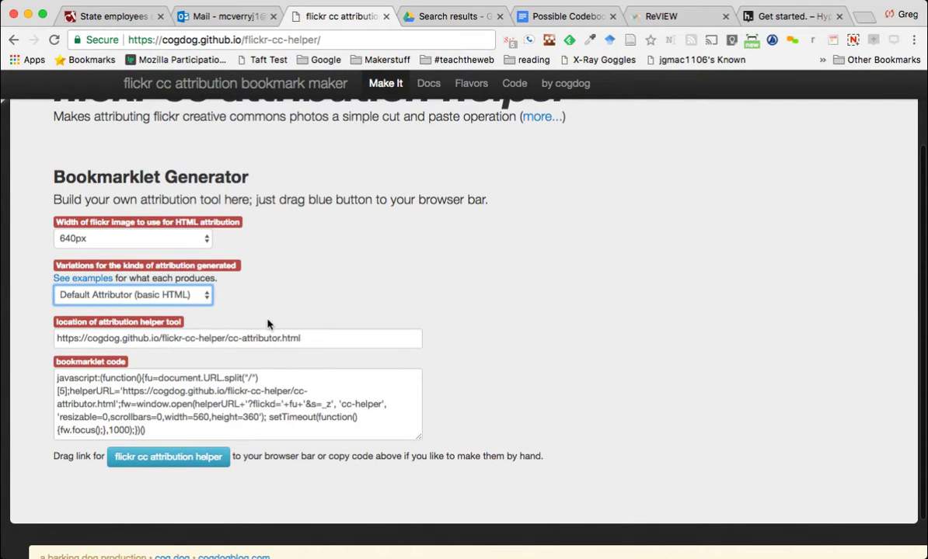
left_click(270, 336)
scroll(209, 380, "down", 1)
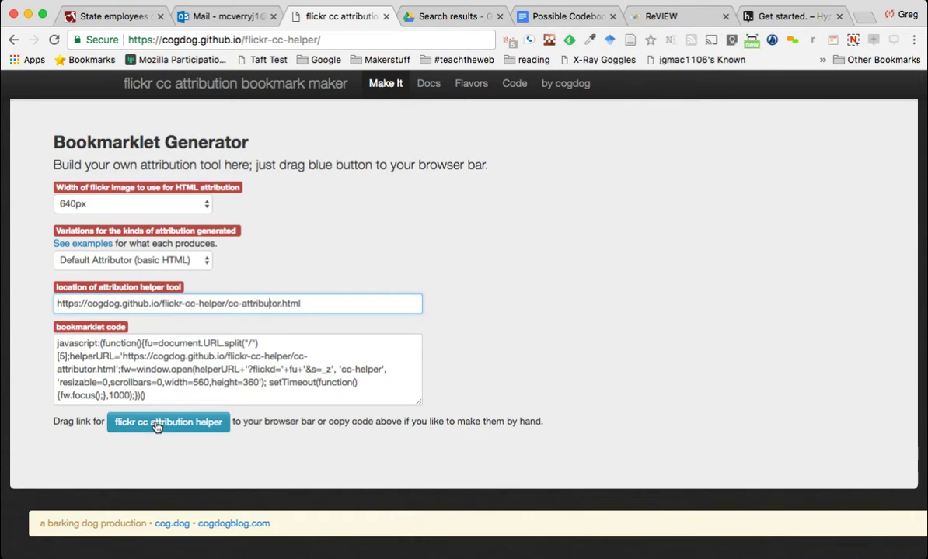
left_click(156, 426)
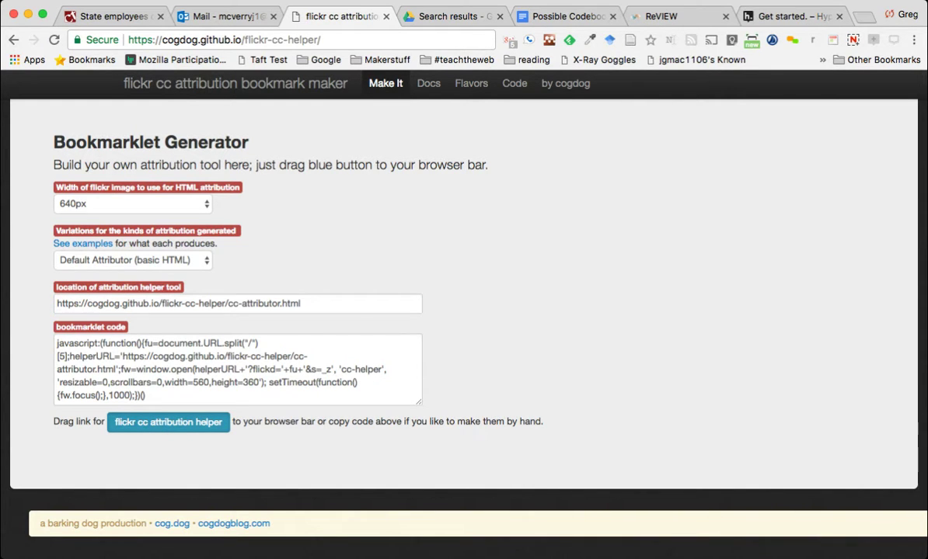
left_click_drag(156, 427, 695, 60)
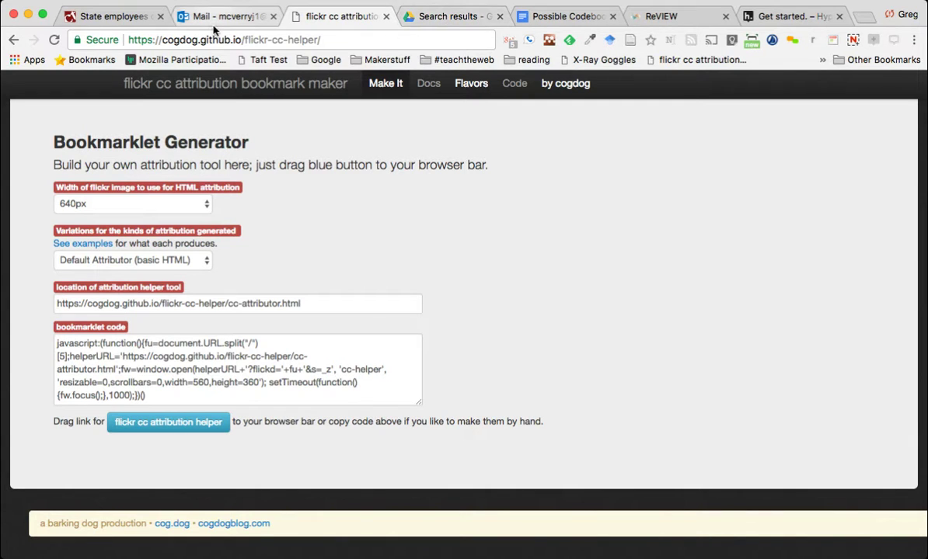
Open flickr.com in place of the Google Drive search results
left_click(438, 14)
left_click(403, 41)
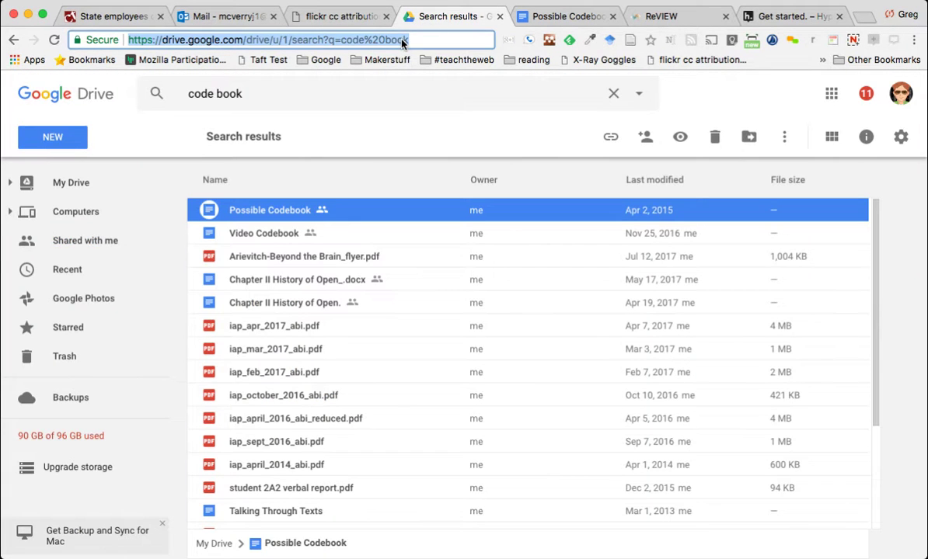
type("flickr.com")
key("Return")
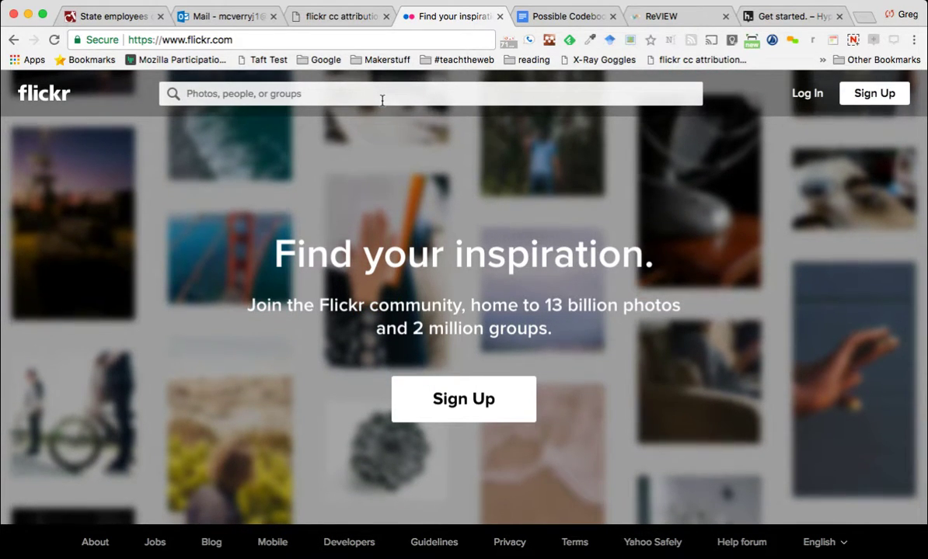
Search Flickr for "Connecticut native americans"
left_click(382, 99)
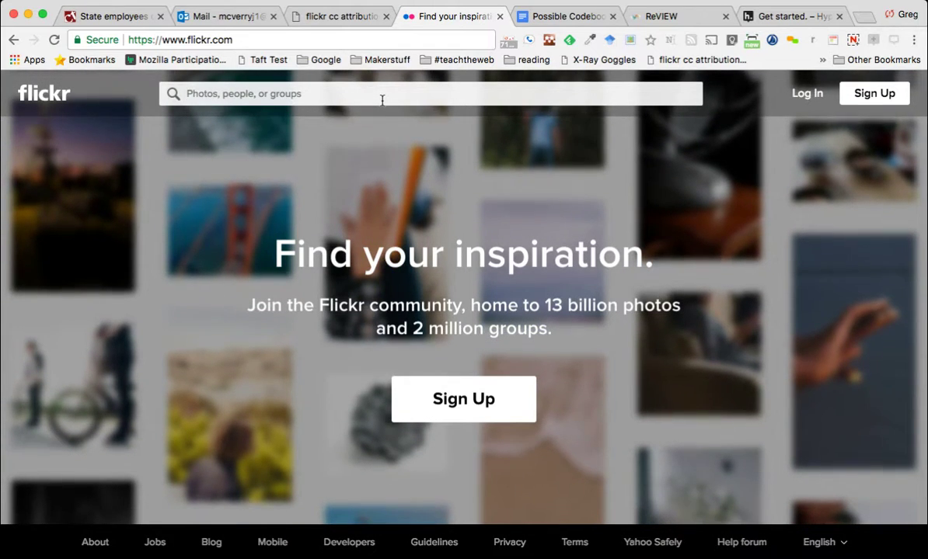
type("connectit")
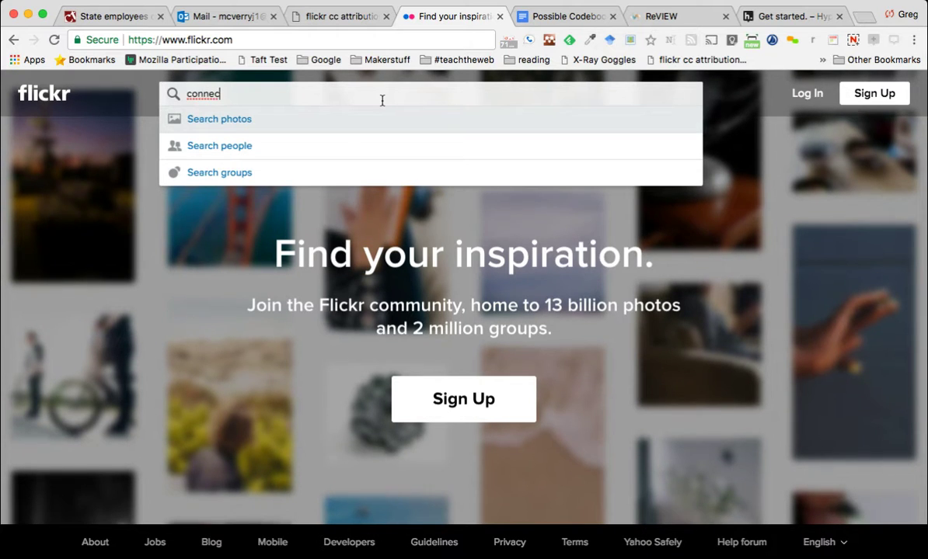
key("BackSpace")
key("BackSpace")
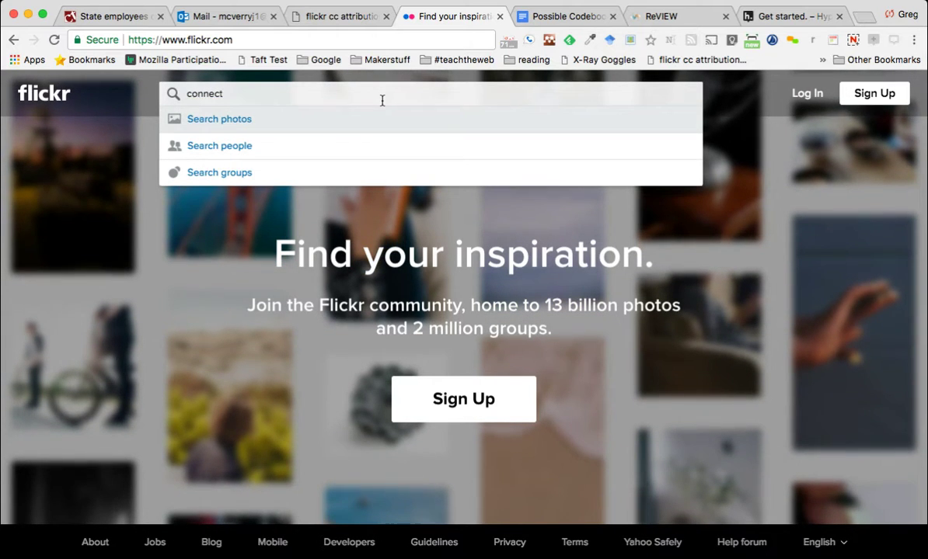
type("icut nat")
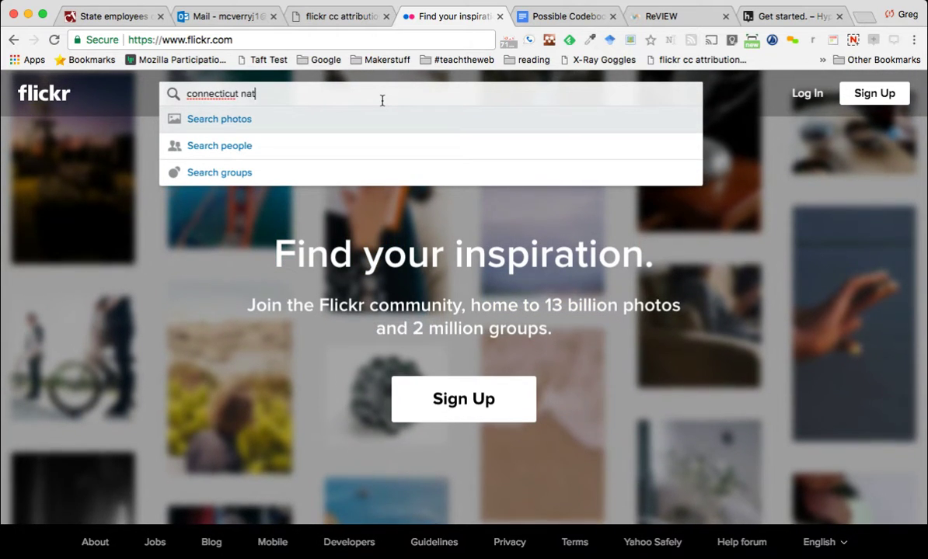
type("ive americans")
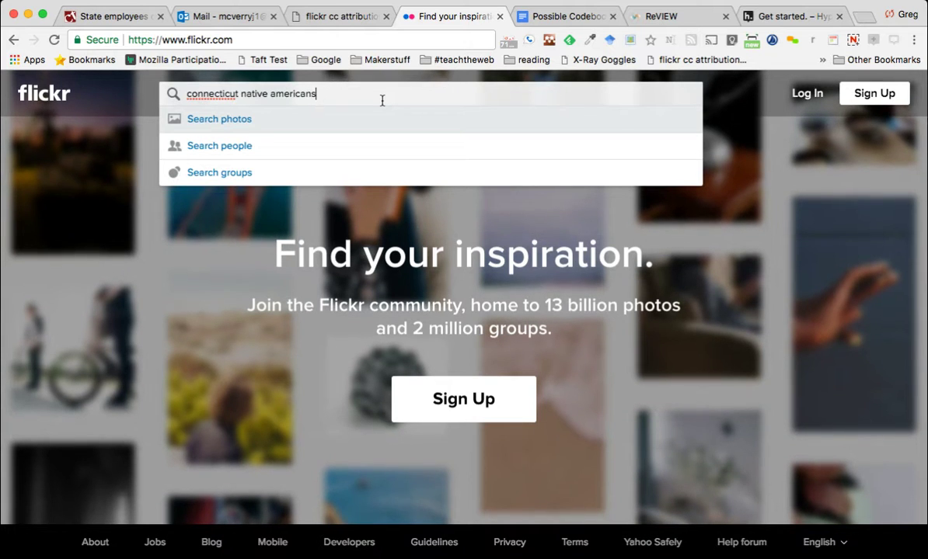
double_click(217, 94)
type("Connecticut")
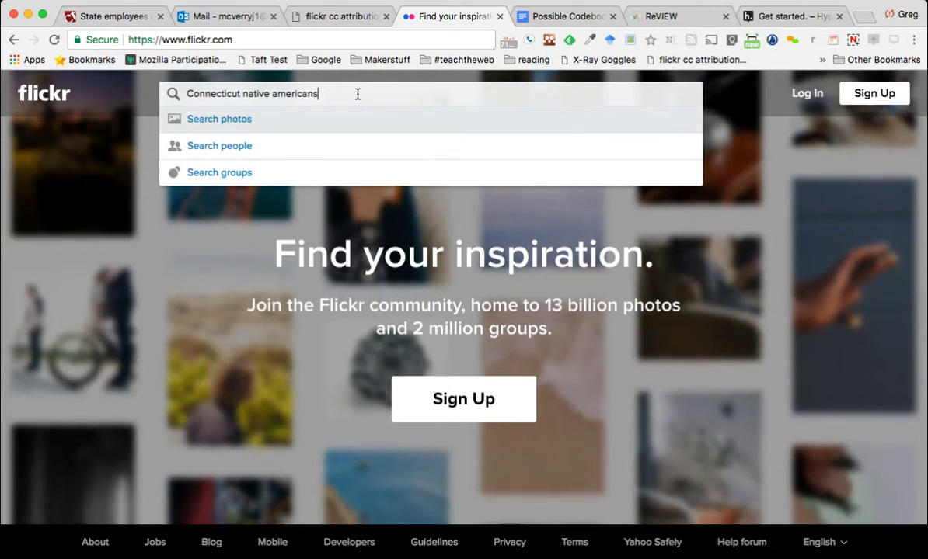
key("Return")
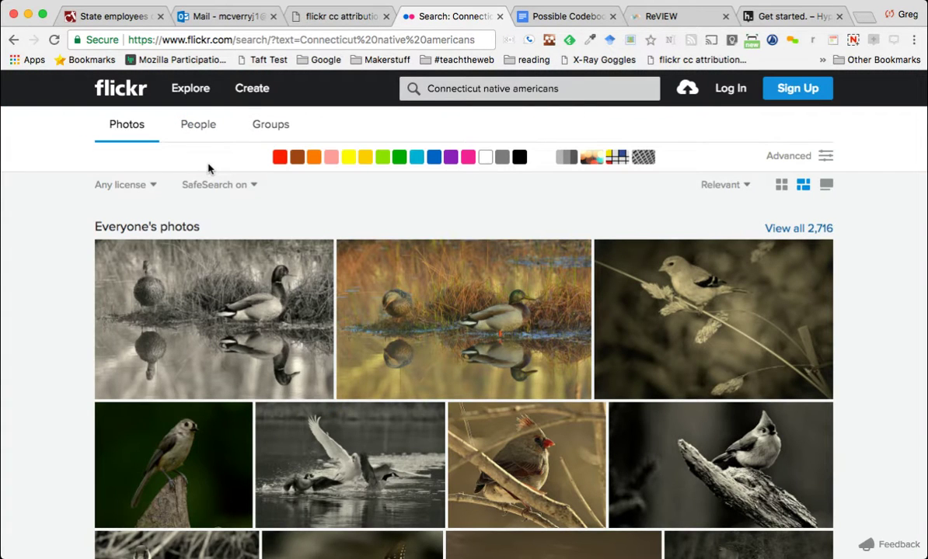
Look over the Flickr photo results and restrict them to All creative commons licenses
scroll(207, 169, "down", 10)
scroll(208, 168, "down", 10)
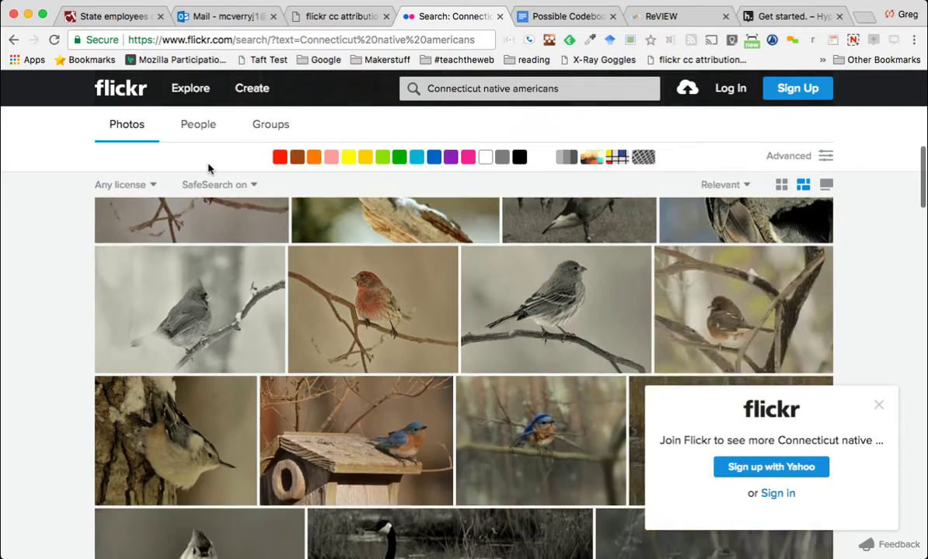
scroll(208, 169, "down", 3)
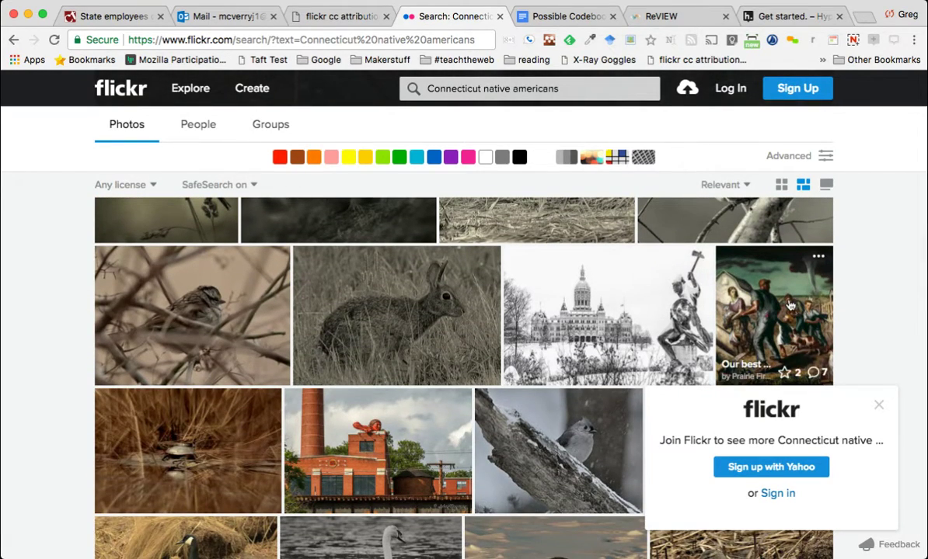
scroll(352, 218, "down", 10)
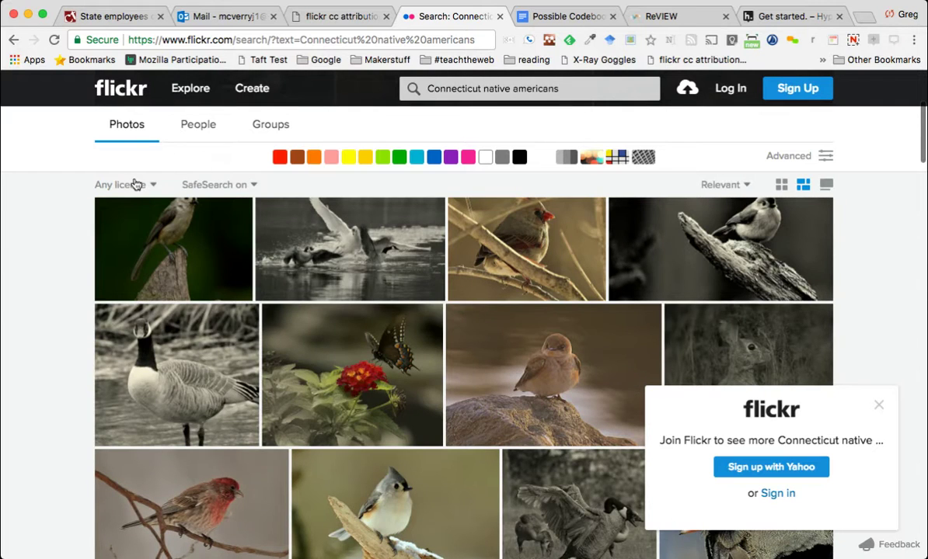
left_click(134, 184)
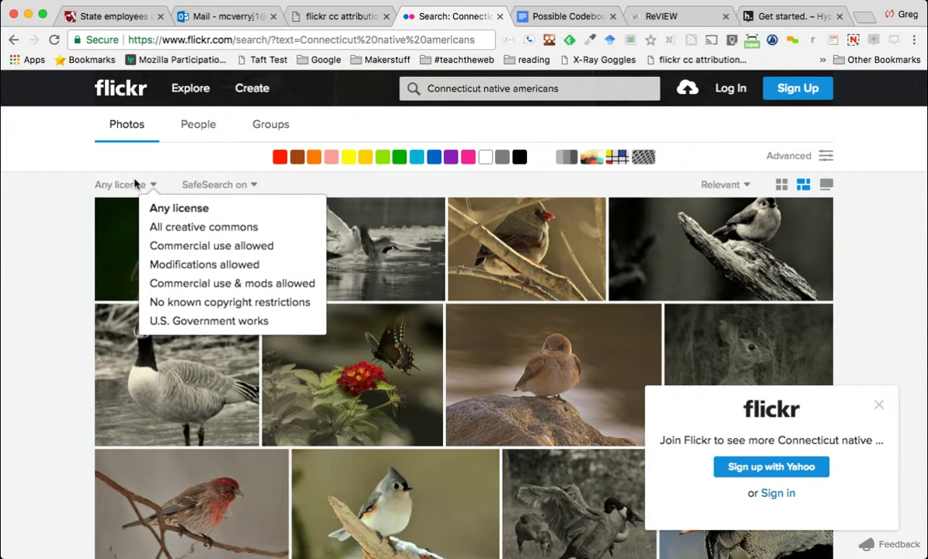
left_click(160, 227)
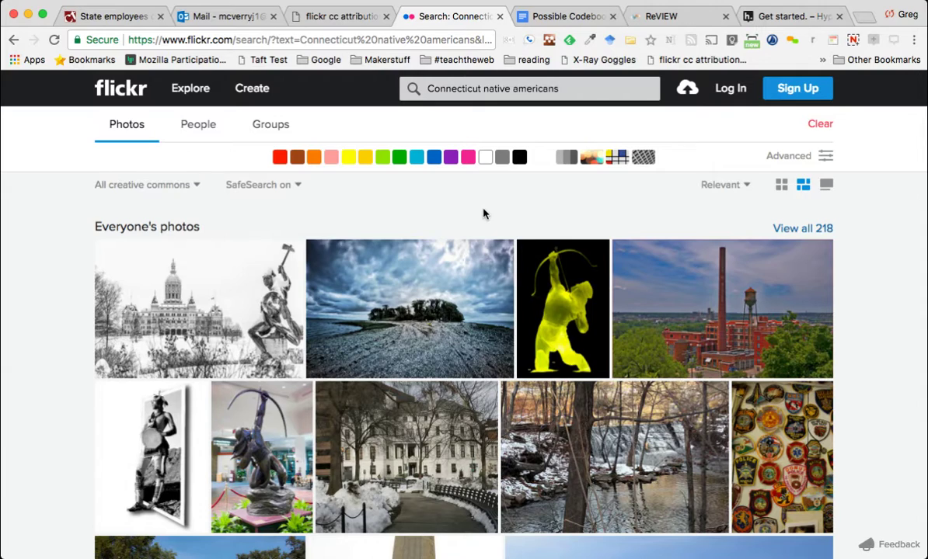
Browse the Creative Commons results and open the photo of the snowy painting "The Powerhouse, Falls Village, Connecticut"
scroll(482, 212, "down", 5)
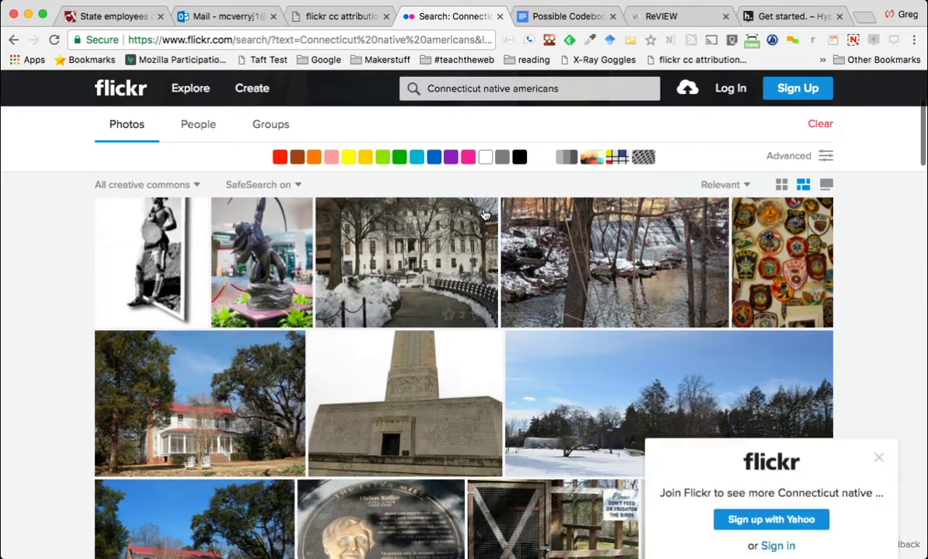
scroll(482, 212, "down", 5)
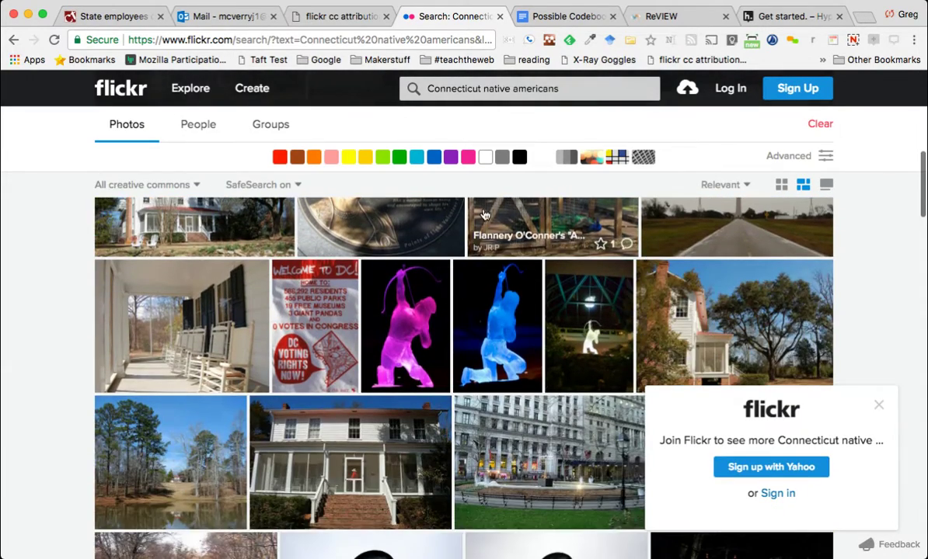
scroll(483, 214, "down", 10)
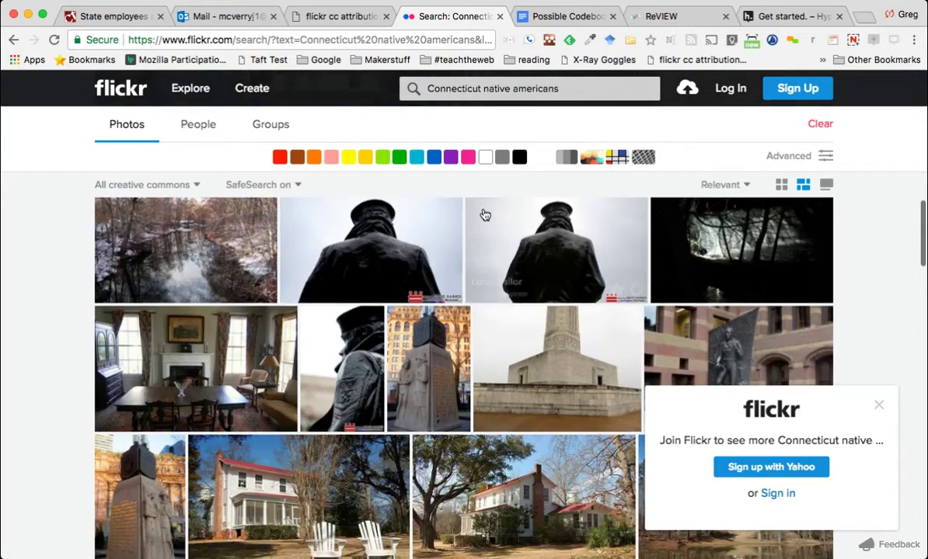
scroll(485, 214, "down", 4)
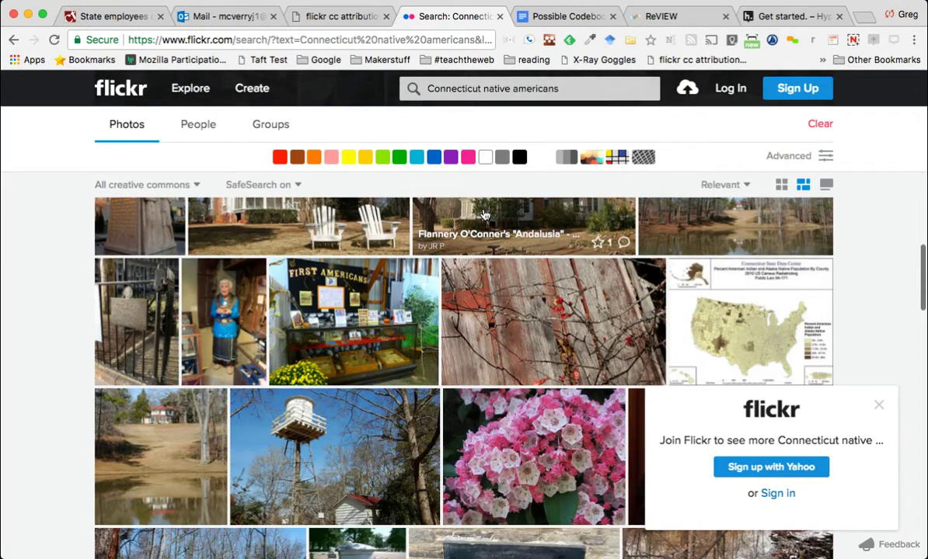
scroll(551, 316, "down", 4)
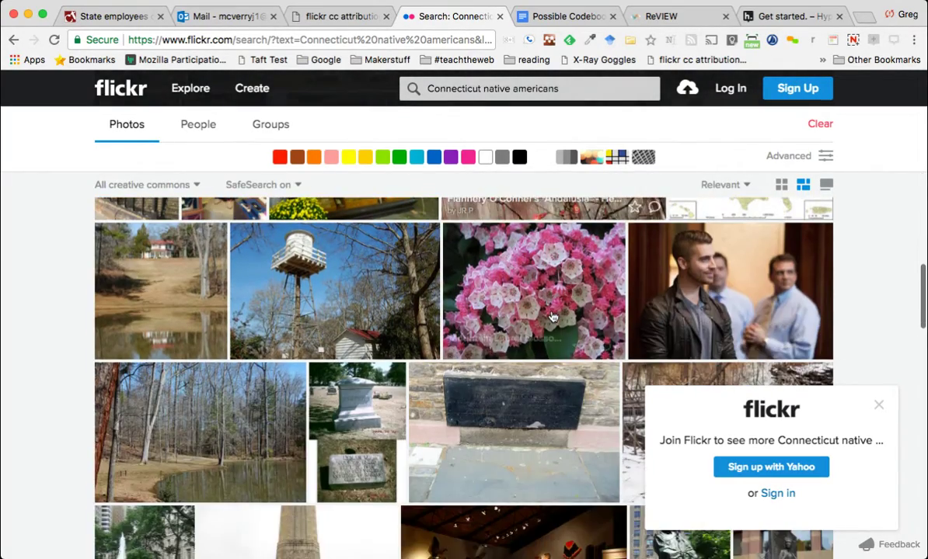
scroll(552, 316, "down", 12)
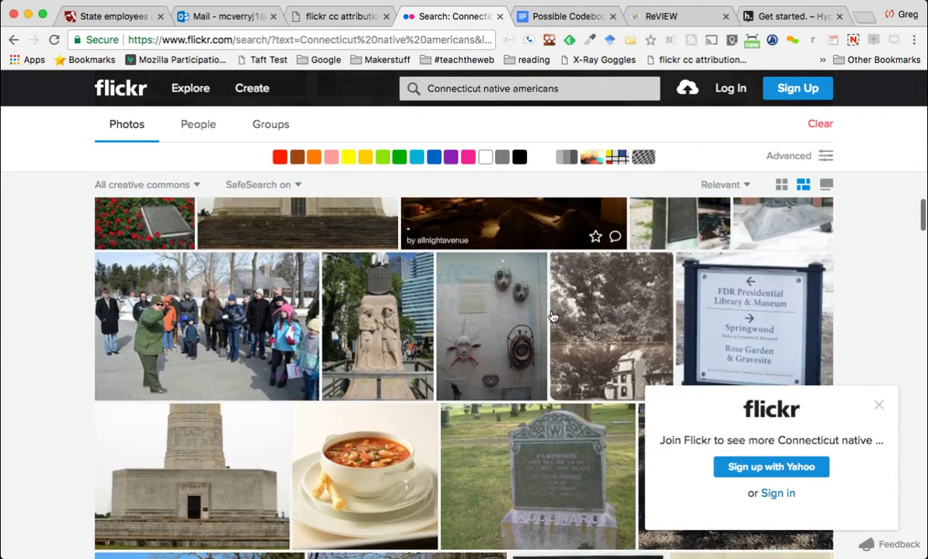
scroll(552, 316, "down", 6)
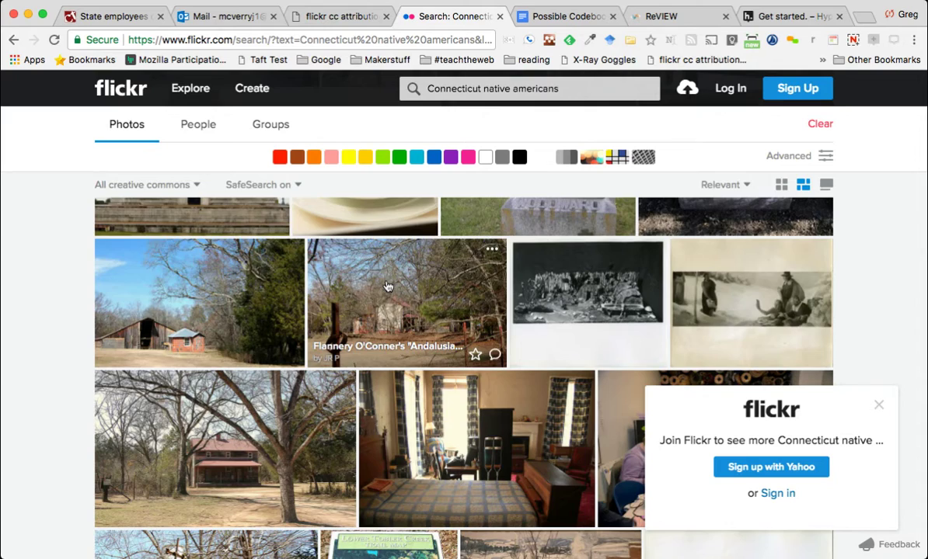
scroll(386, 287, "down", 6)
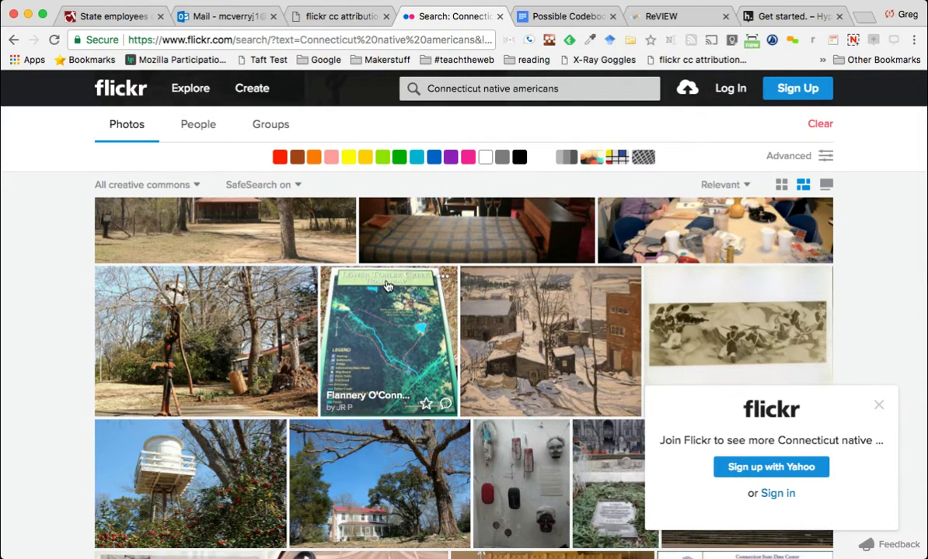
scroll(387, 286, "down", 1)
left_click(588, 265)
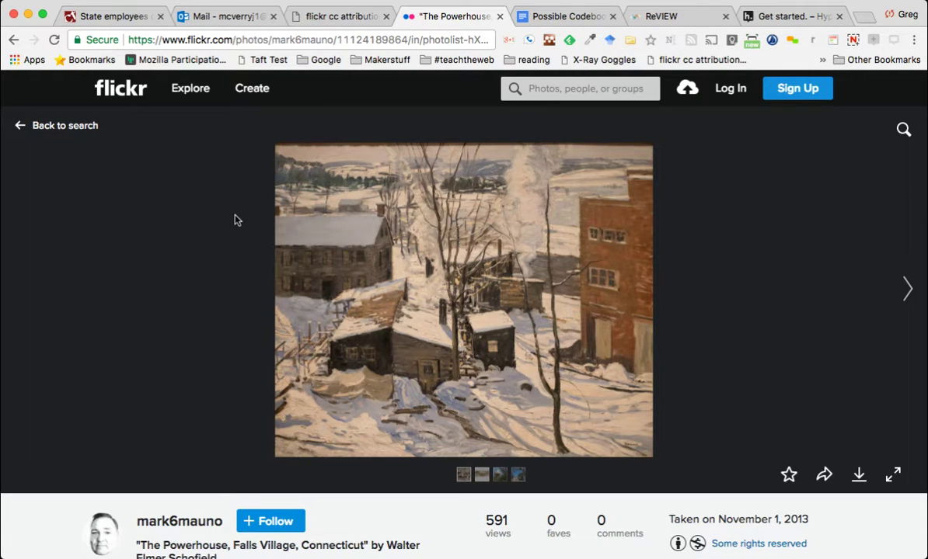
Run the flickr cc attribution helper bookmarklet on the open painting photo
left_click(674, 61)
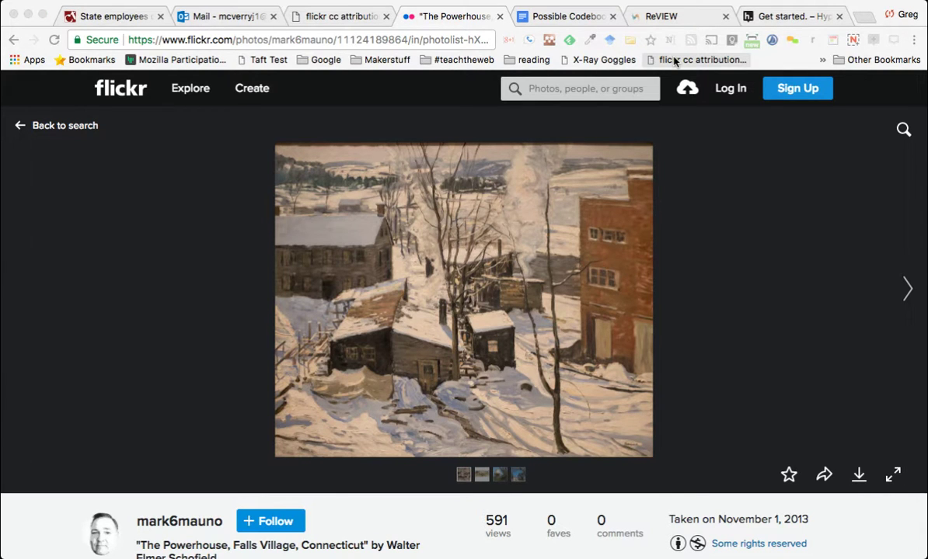